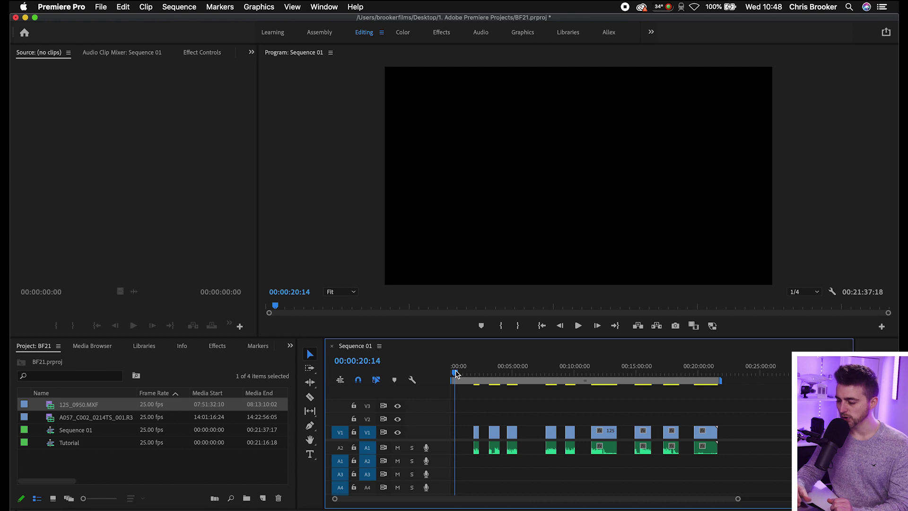
Preview the sequence by zooming and scrubbing, then return the playhead to the start.
key("equal")
key("minus")
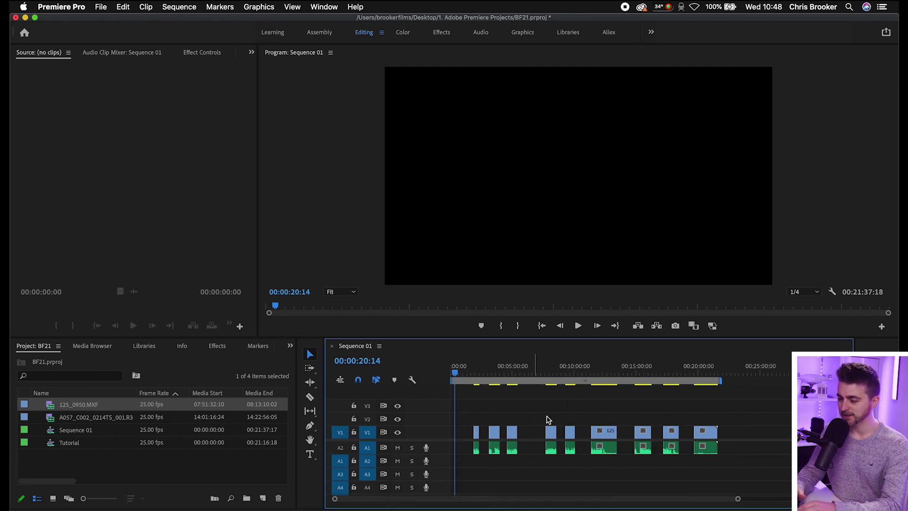
mouse_move(457, 383)
left_mouse_down()
mouse_move(569, 383)
mouse_move(569, 390)
mouse_move(639, 367)
mouse_move(605, 366)
left_mouse_up()
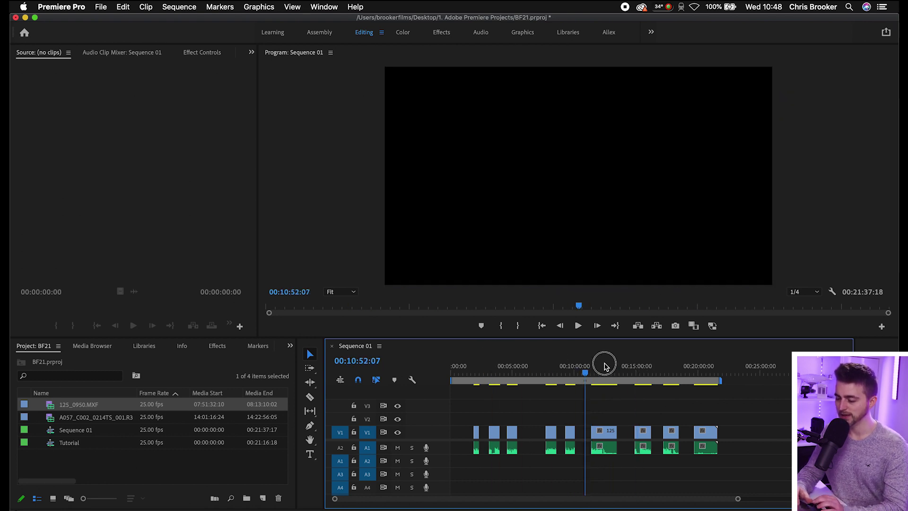
left_click(485, 363)
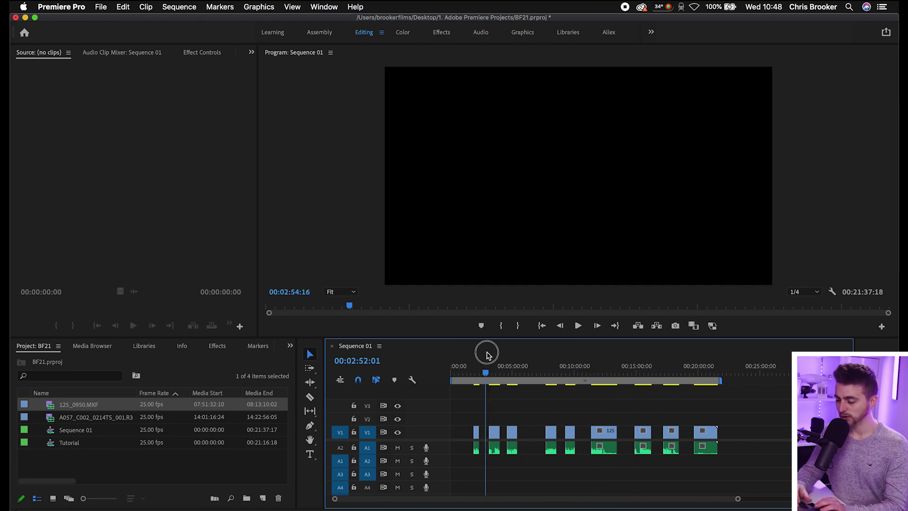
key("Home")
key("equal")
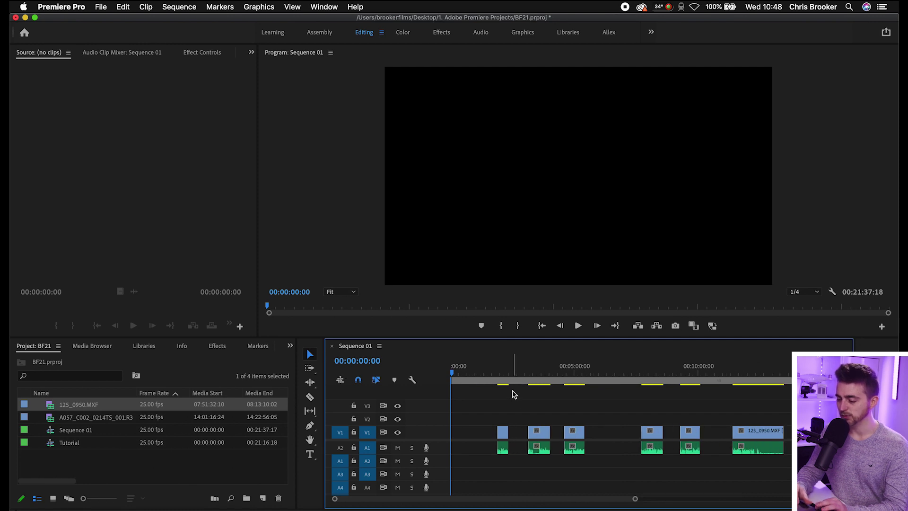
Move the first clip to 00:00:00:00 and close all gaps using Sequence > Close Gap.
left_click_drag(503, 434, 455, 434)
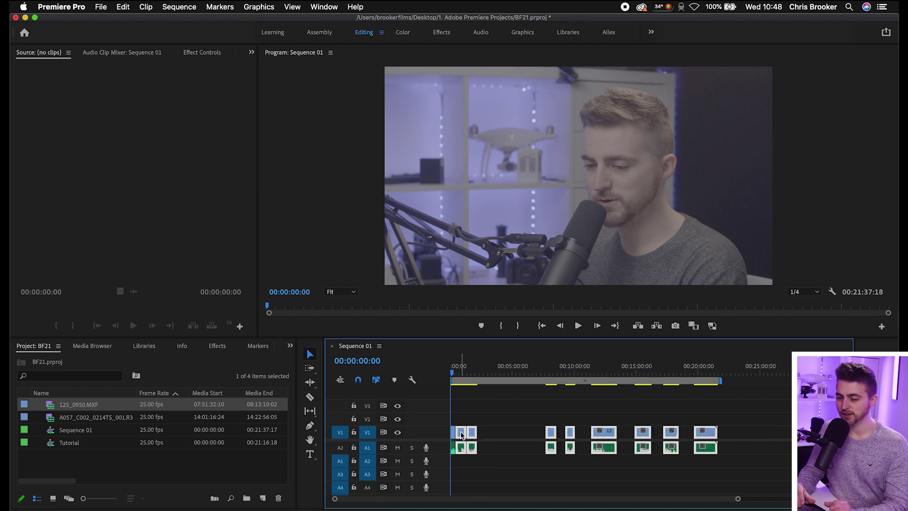
left_click(180, 7)
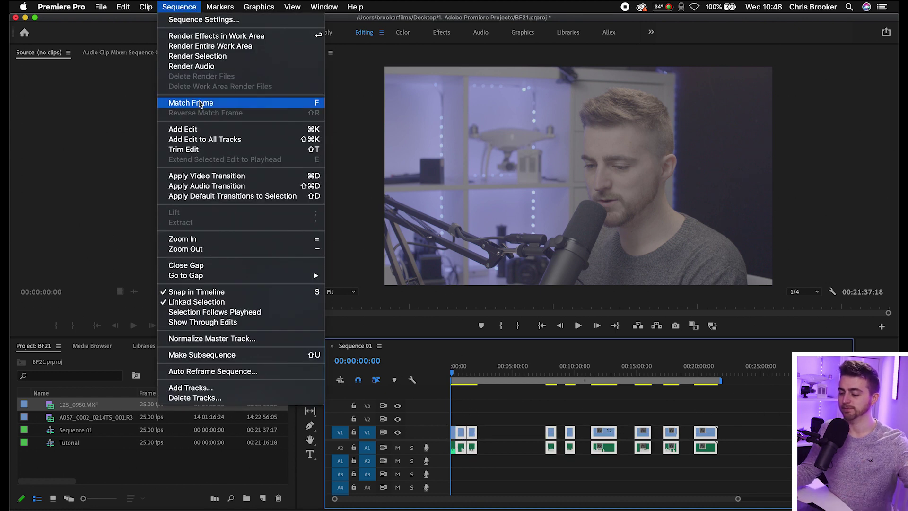
left_click(221, 268)
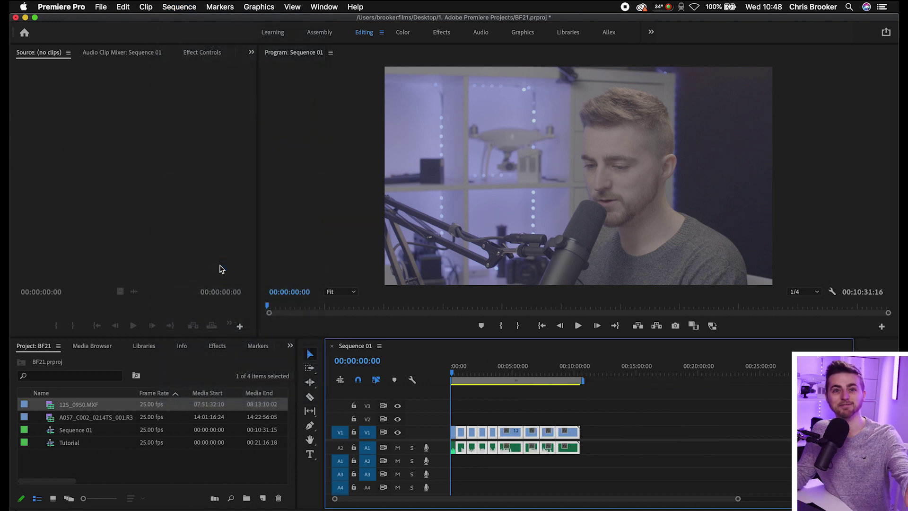